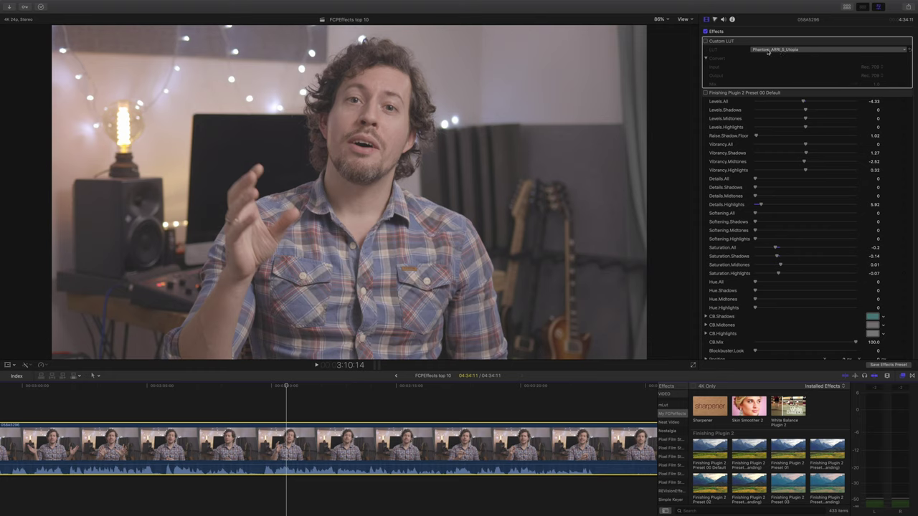
Step: Enable the Custom LUT on the talking-head clip and browse the Finishing Plugin 2 settings
left_click(705, 42)
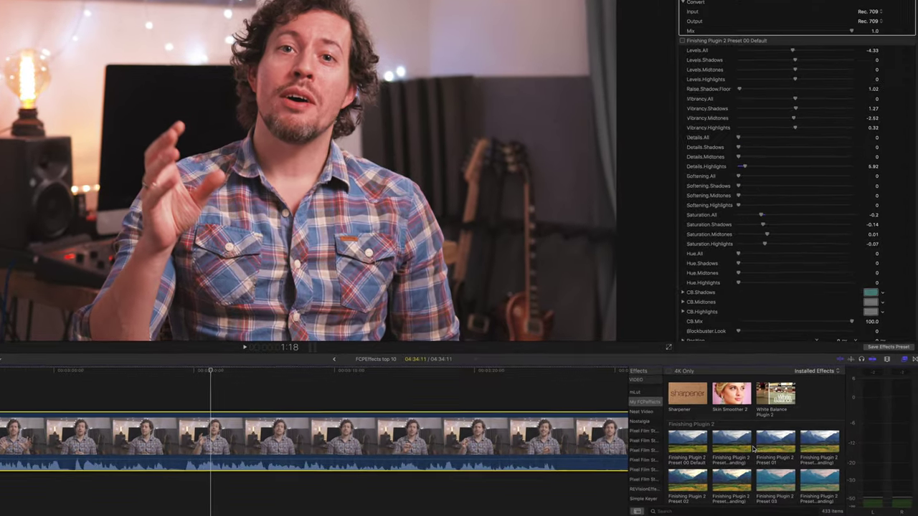
scroll(800, 433, "down", 3)
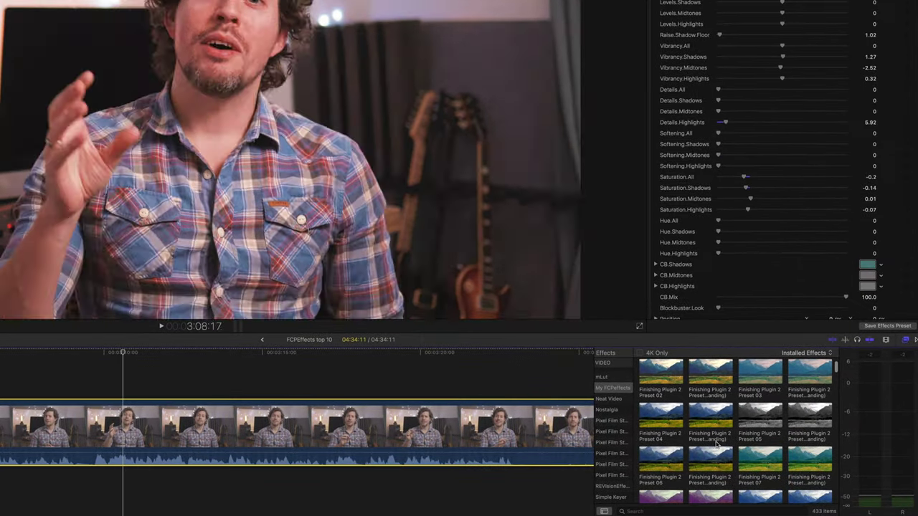
scroll(710, 460, "up", 3)
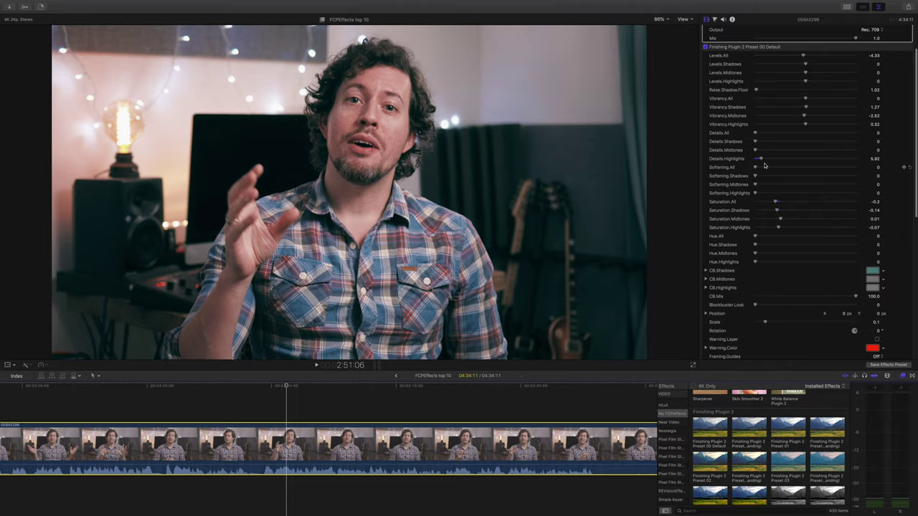
Step: Try the Blockbuster look on the clip, then reset it to 0
scroll(688, 246, "down", 5)
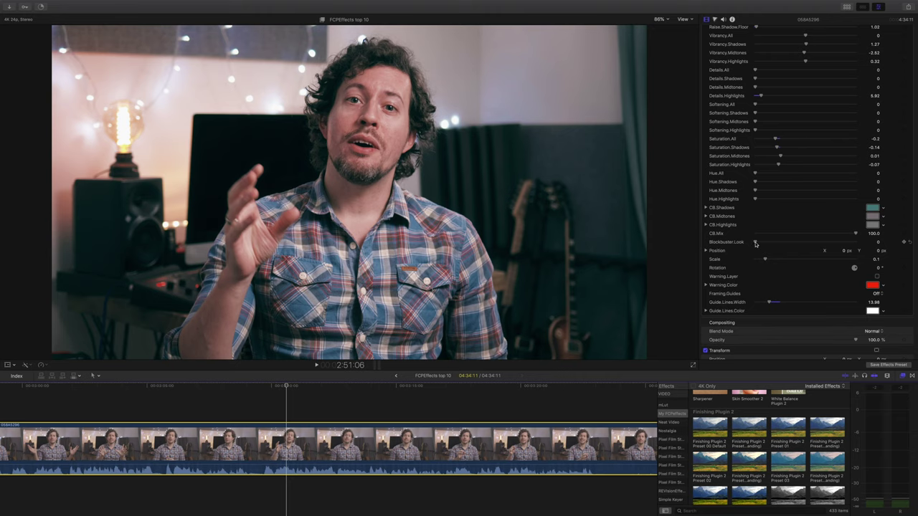
left_click_drag(755, 243, 803, 242)
key("super+z")
Step: Overlay rule-of-thirds framing guides by setting Framing.Guides to Thirds
left_click(877, 293)
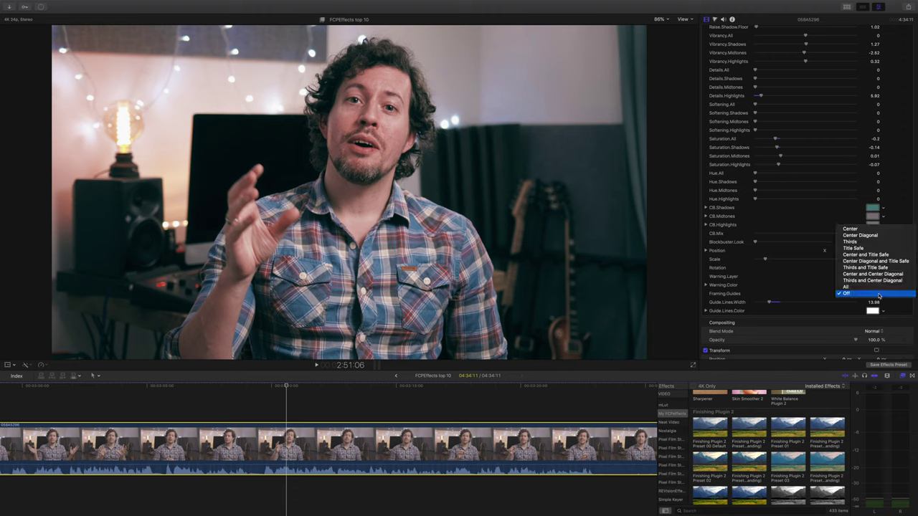
left_click(850, 243)
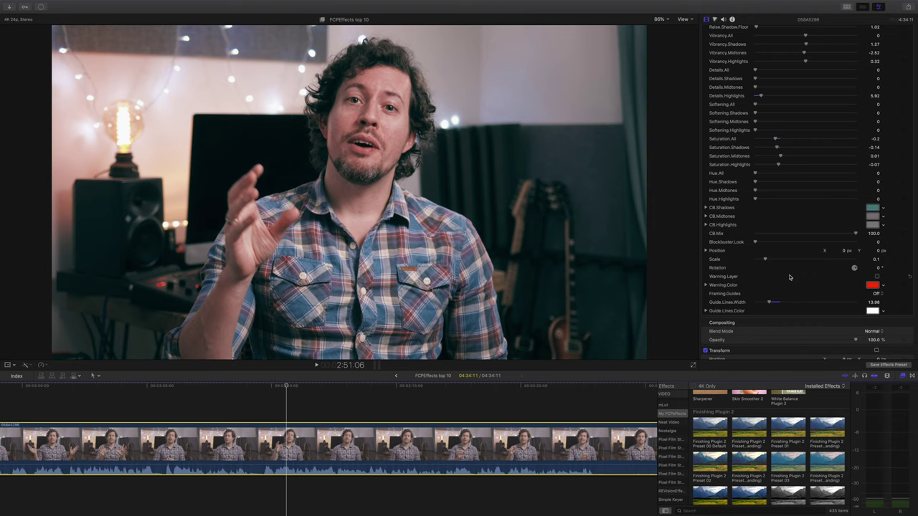
scroll(790, 277, "up", 5)
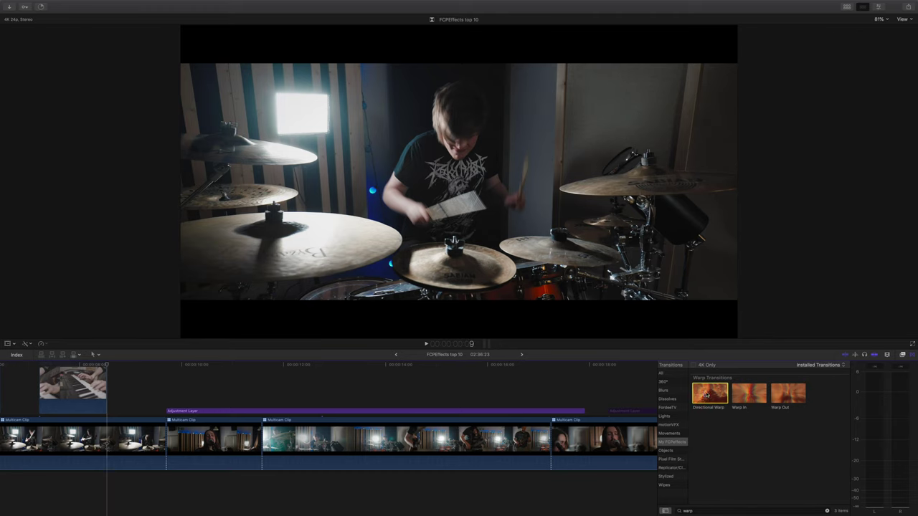
Step: Add Directional Warp to the drum timeline and move it to the next edit point
left_click_drag(708, 398, 118, 438)
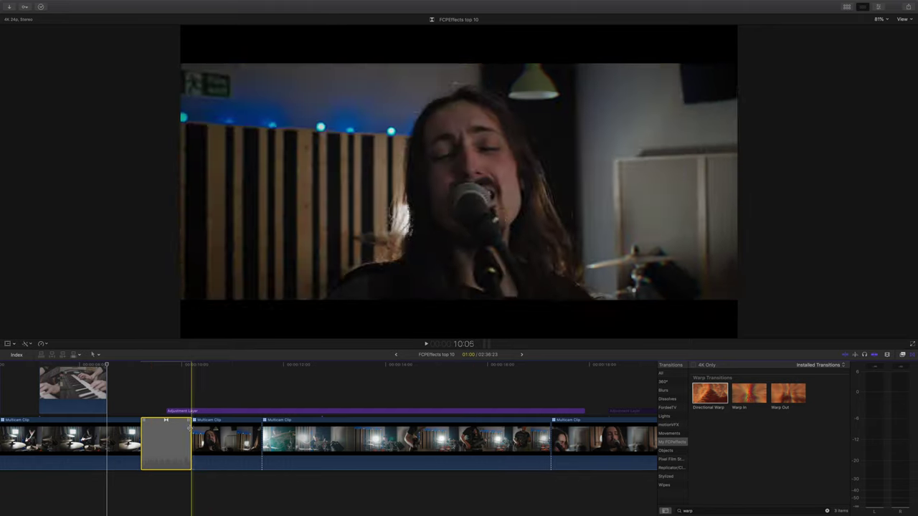
left_click_drag(188, 428, 260, 430)
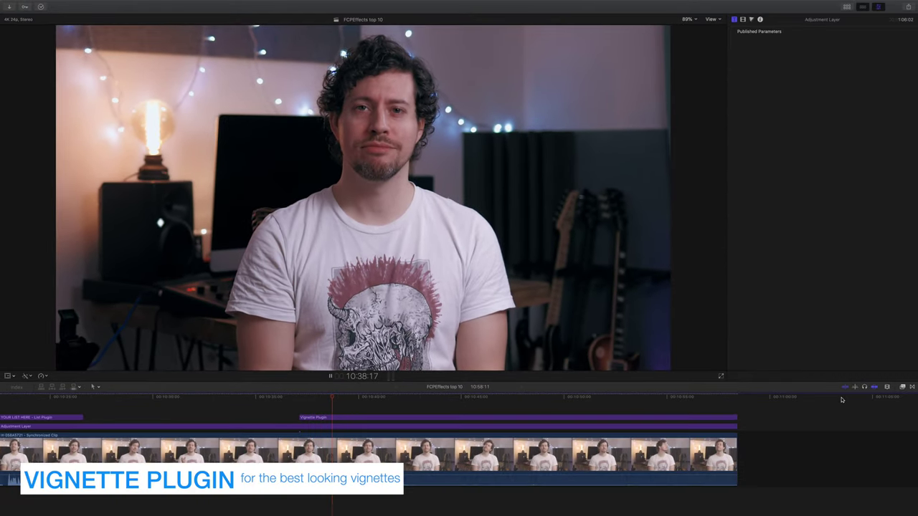
Step: Stop playback and select the Vignette Plugin clip to show its settings
key("space")
left_click(364, 419)
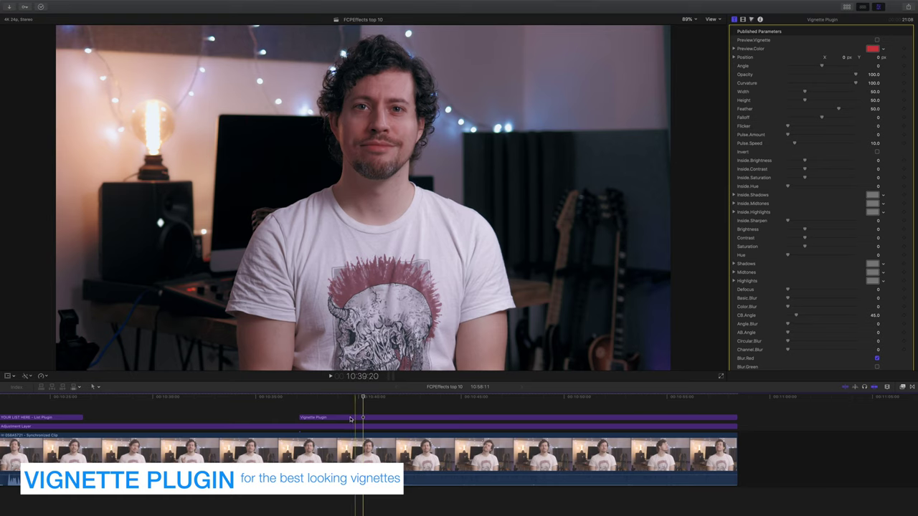
left_click(342, 419)
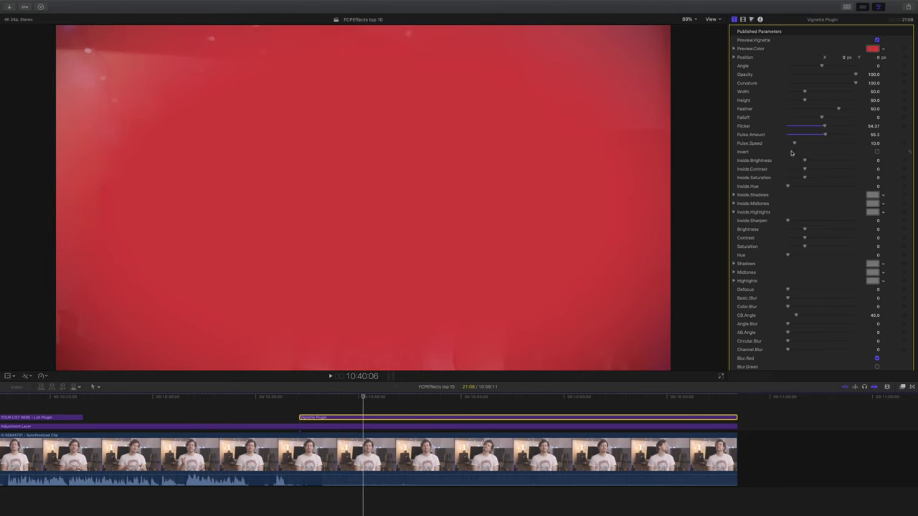
Step: Play the talking-head clip to watch the vignette
key("space")
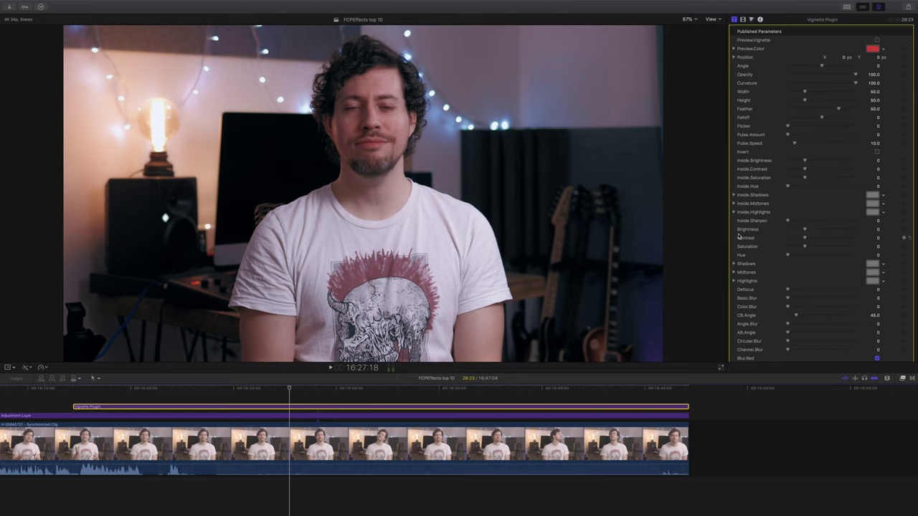
left_click_drag(807, 231, 793, 231)
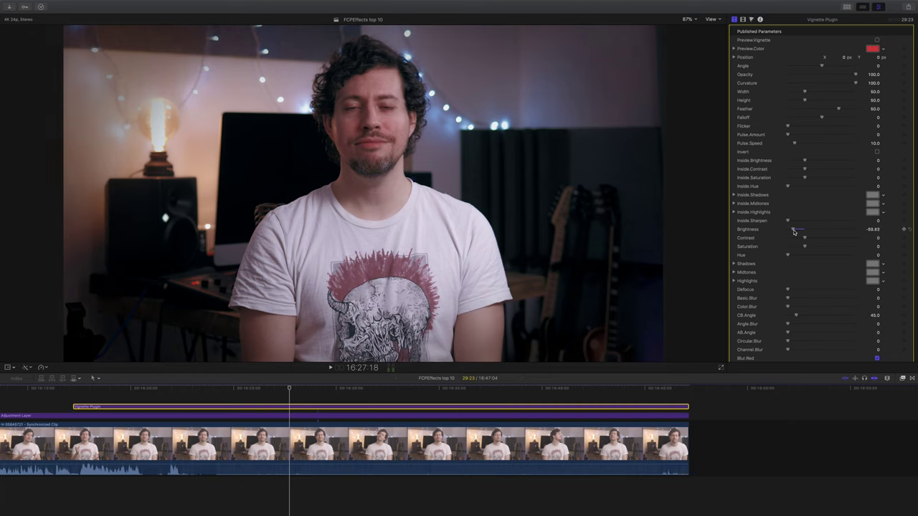
key("super+z")
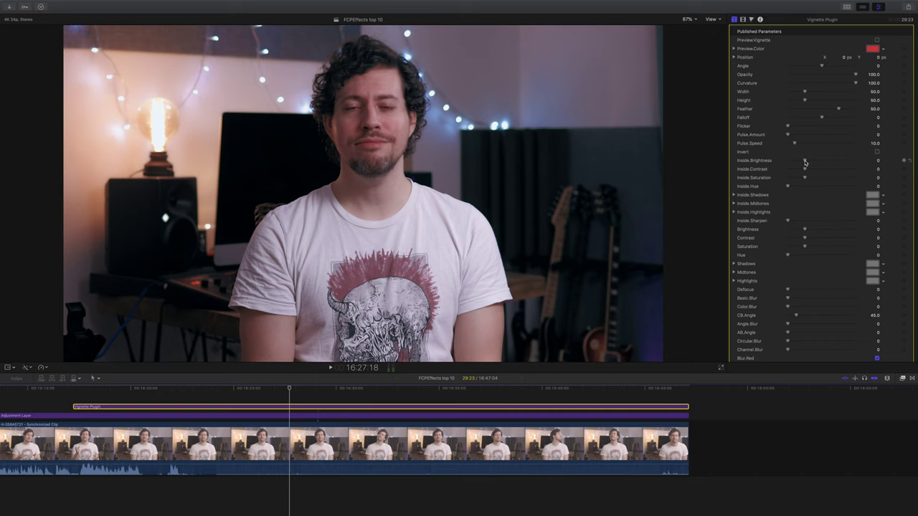
left_click_drag(805, 162, 810, 162)
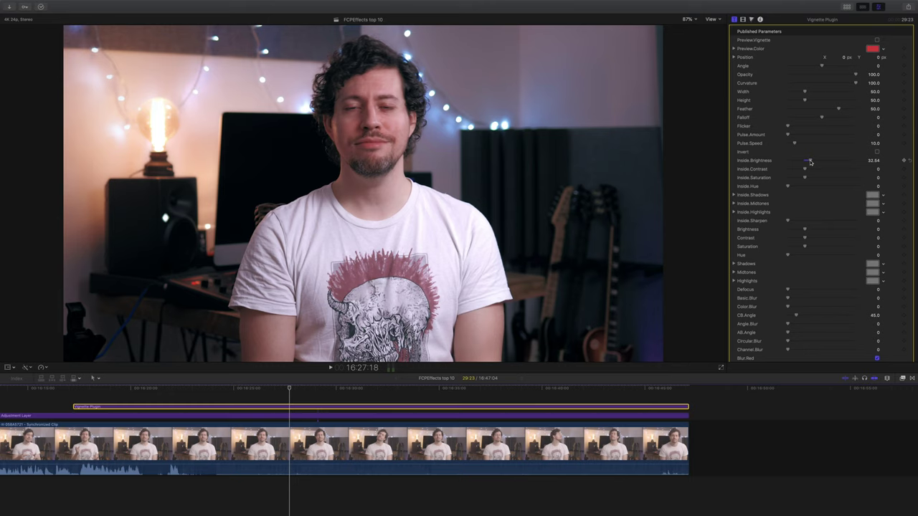
left_click_drag(811, 162, 804, 162)
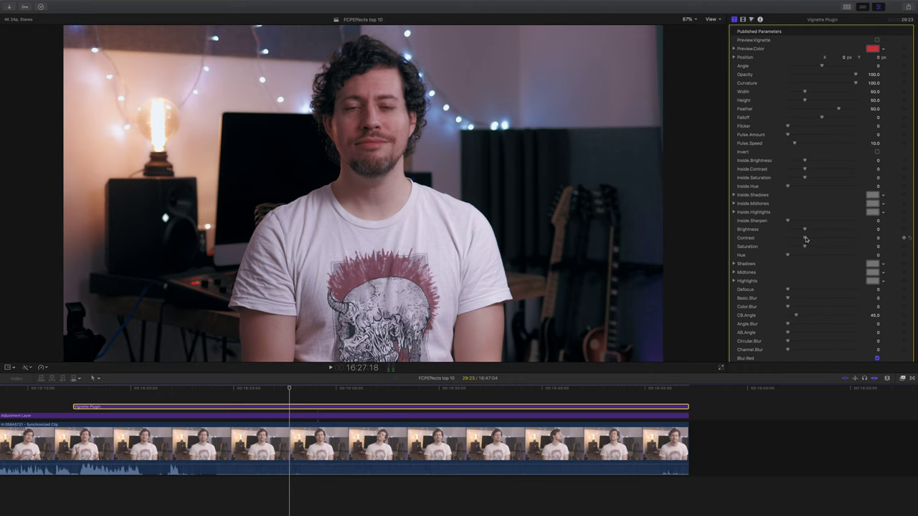
left_click_drag(806, 239, 829, 247)
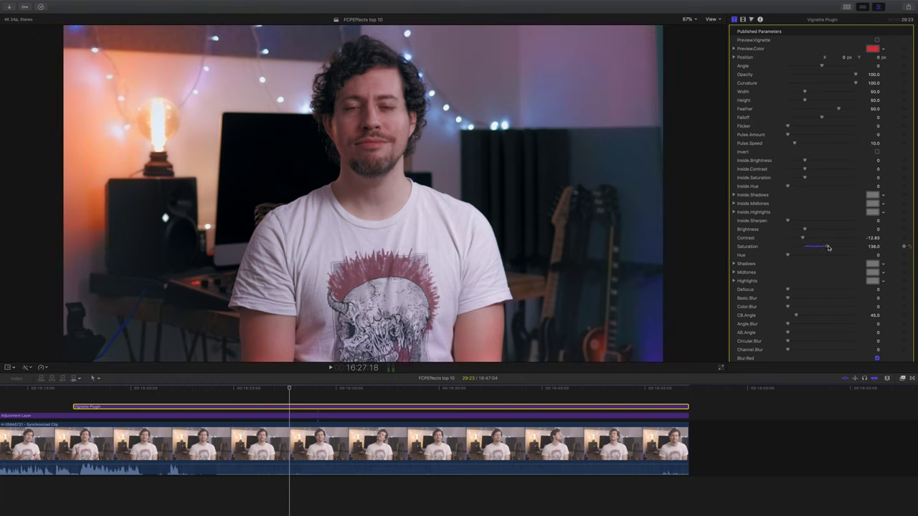
key("super+z")
key("super+z")
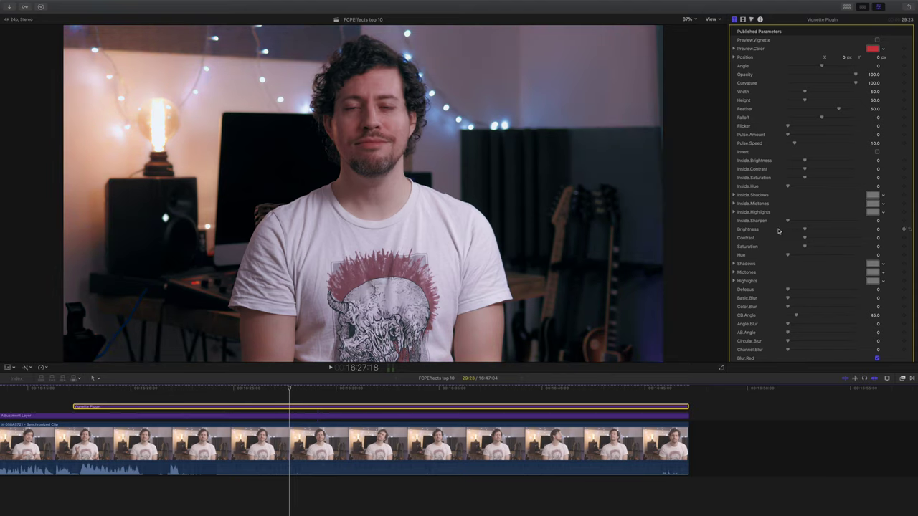
left_click_drag(805, 248, 787, 249)
left_click_drag(789, 248, 799, 248)
Step: Preview a Defocus blur on the vignette background, then return it to 0
left_click_drag(802, 247, 807, 247)
scroll(789, 236, "down", 5)
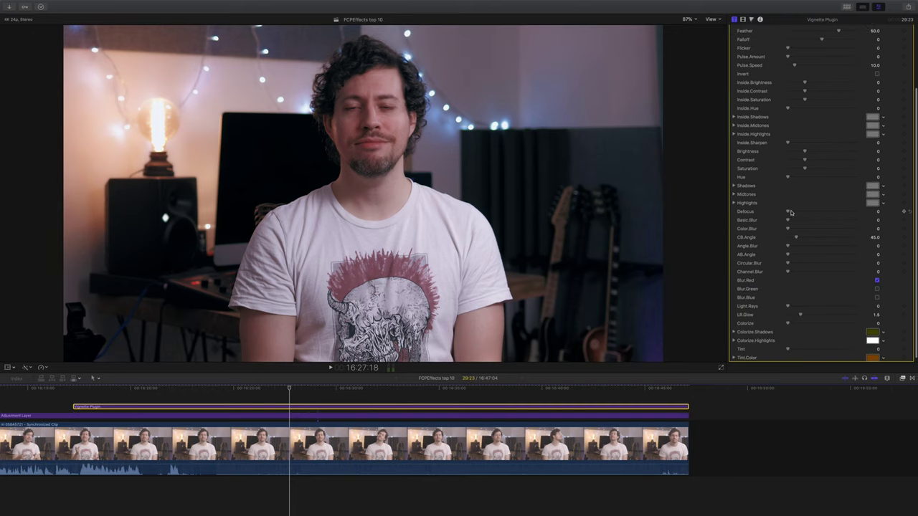
left_click_drag(787, 212, 857, 214)
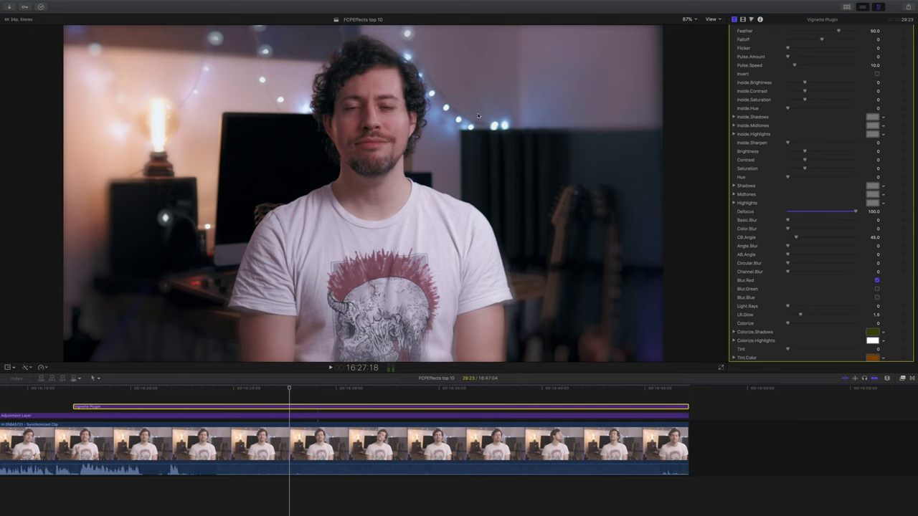
left_click(790, 213)
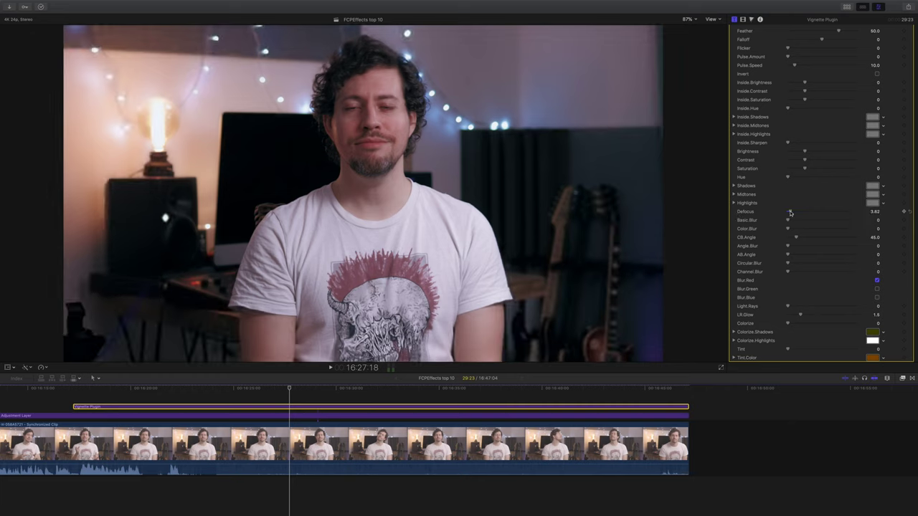
left_click_drag(790, 213, 793, 229)
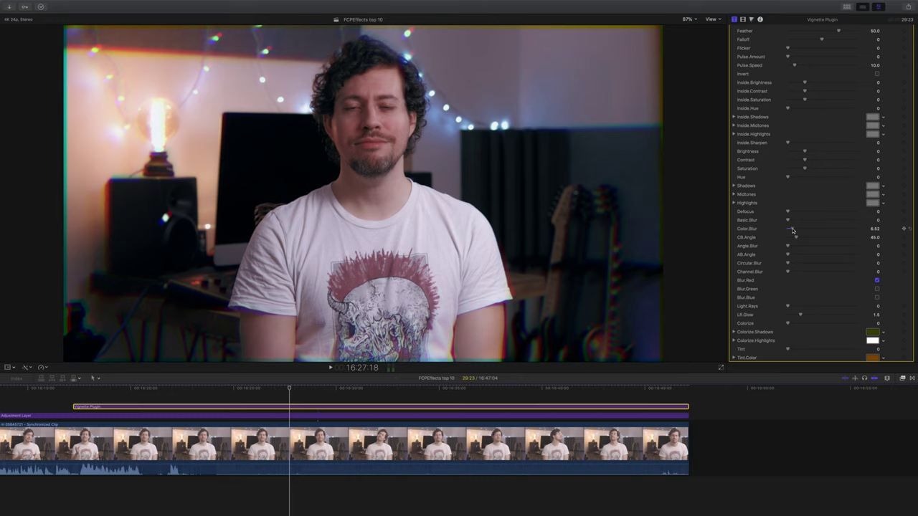
Step: Try Angle.Blur at 32.28, circular and channel blurs, undoing or resetting each to 0
left_click_drag(793, 229, 815, 247)
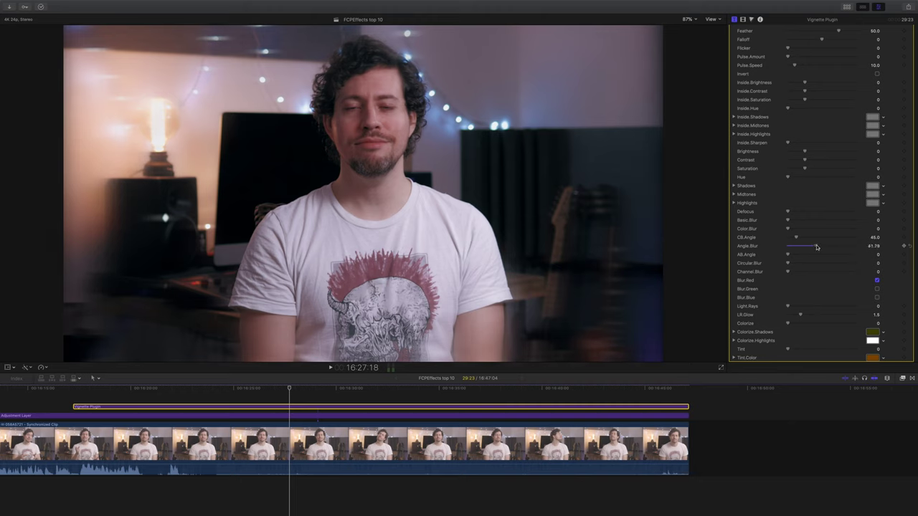
key("super+z")
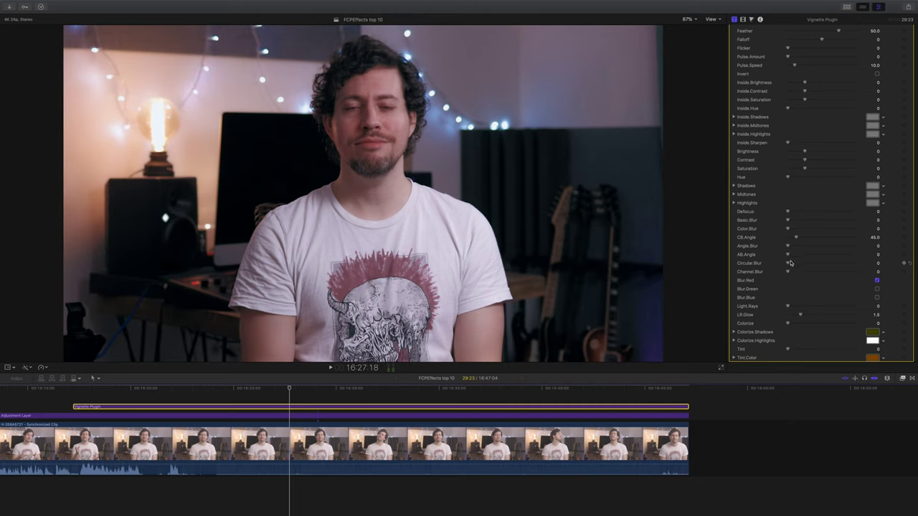
left_click_drag(789, 265, 794, 265)
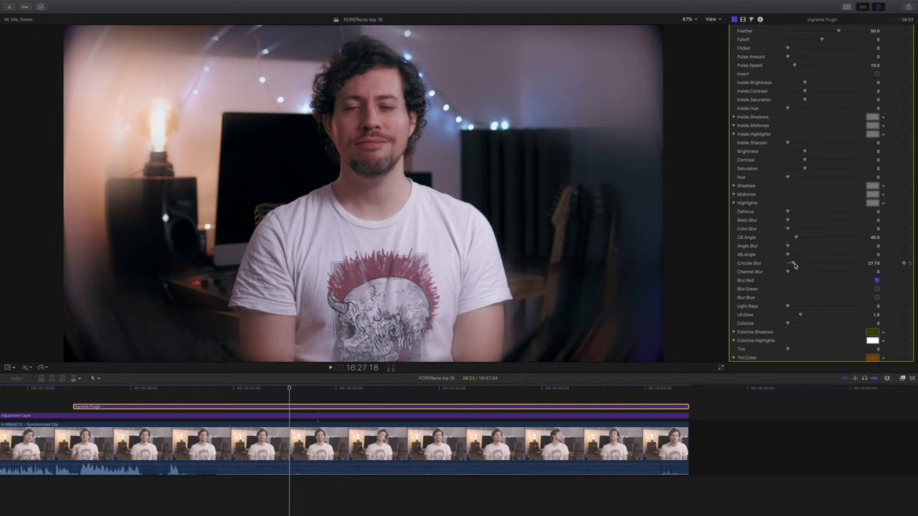
key("super+z")
left_click_drag(788, 272, 829, 272)
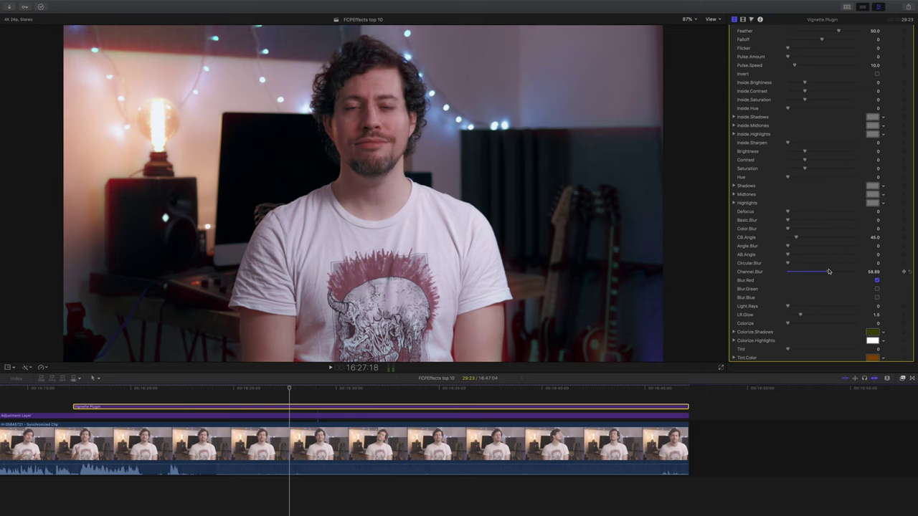
left_click(787, 272)
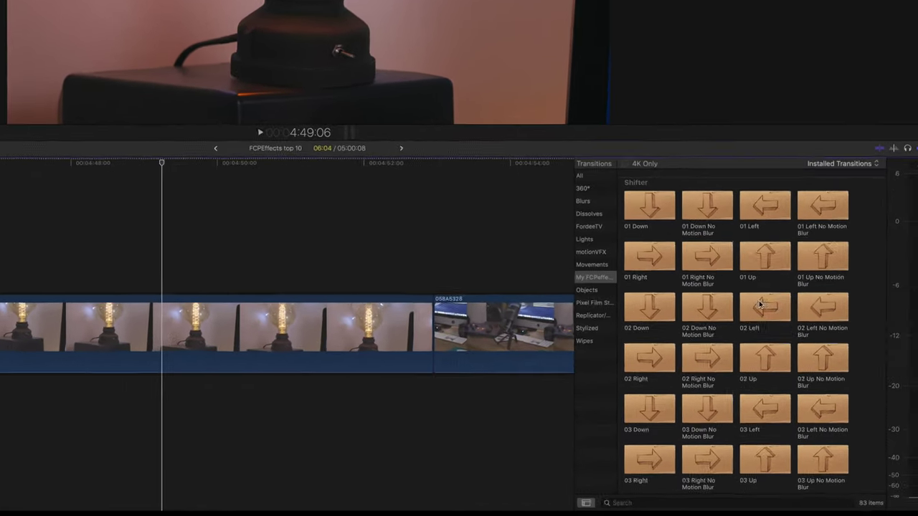
Step: Place Shifter 02 Down between the first two clips and at the next edit point
scroll(751, 376, "down", 5)
scroll(746, 291, "down", 5)
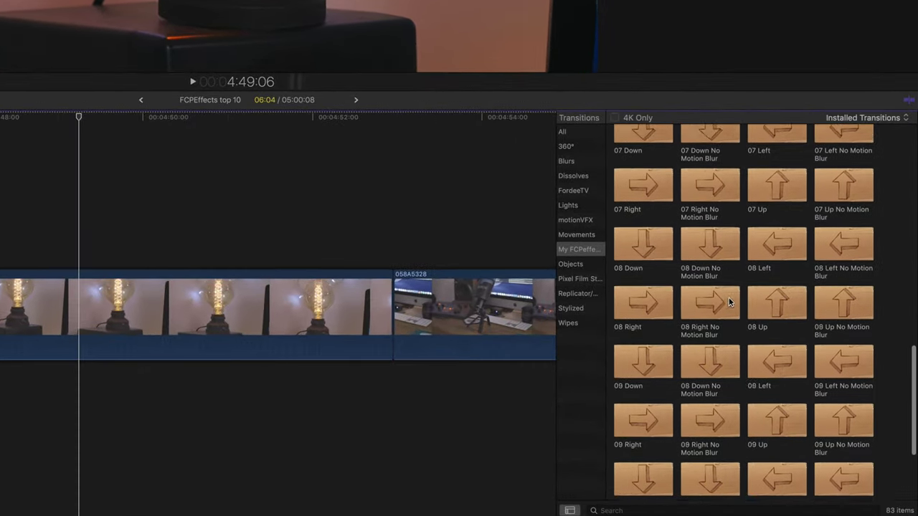
scroll(730, 301, "up", 8)
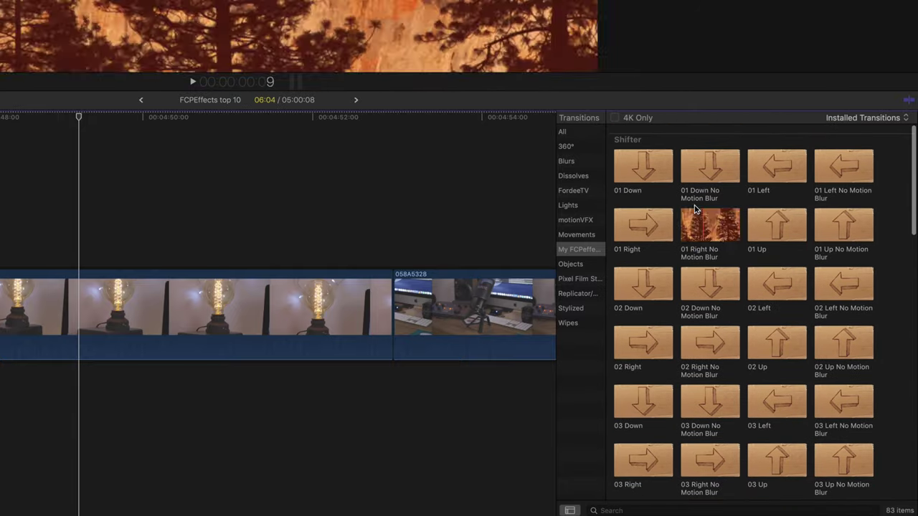
left_click_drag(700, 182, 139, 395)
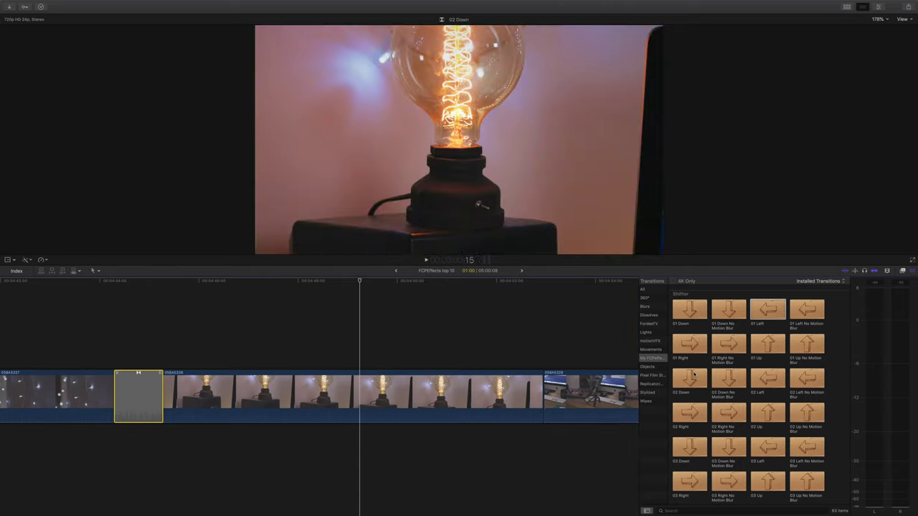
left_click_drag(694, 380, 543, 395)
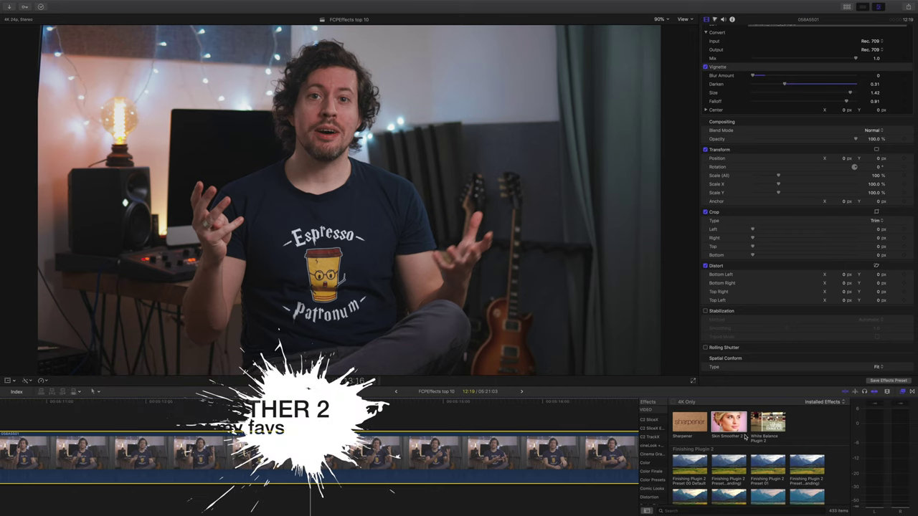
Step: Drag Skin Smoother 2 from the Effects browser onto the talking-head clip
left_click_drag(728, 427, 382, 452)
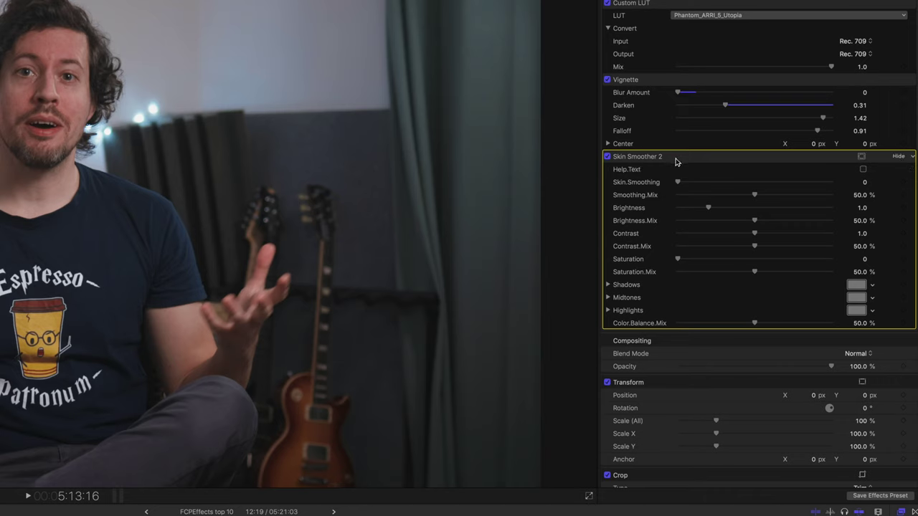
Step: Add a Color Mask to Skin Smoother 2 and check the black-and-white mask view
left_click(909, 156)
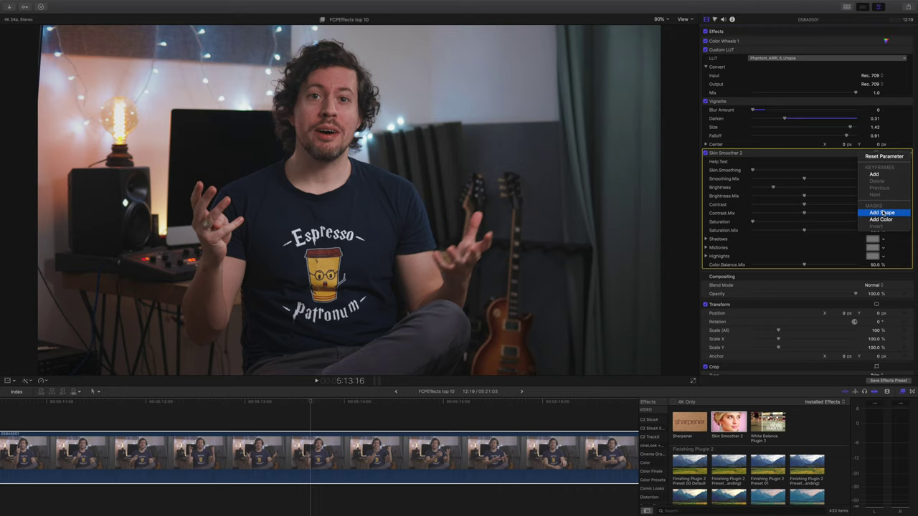
left_click(880, 219)
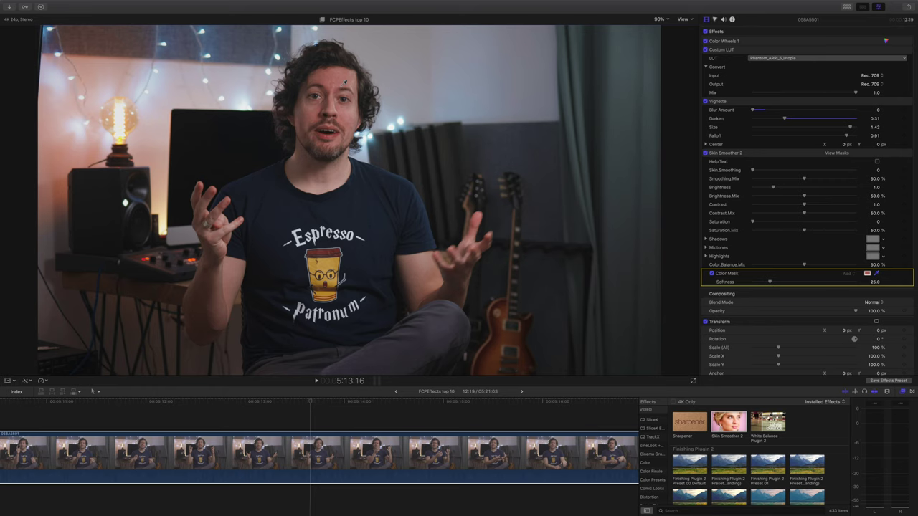
left_click(832, 154)
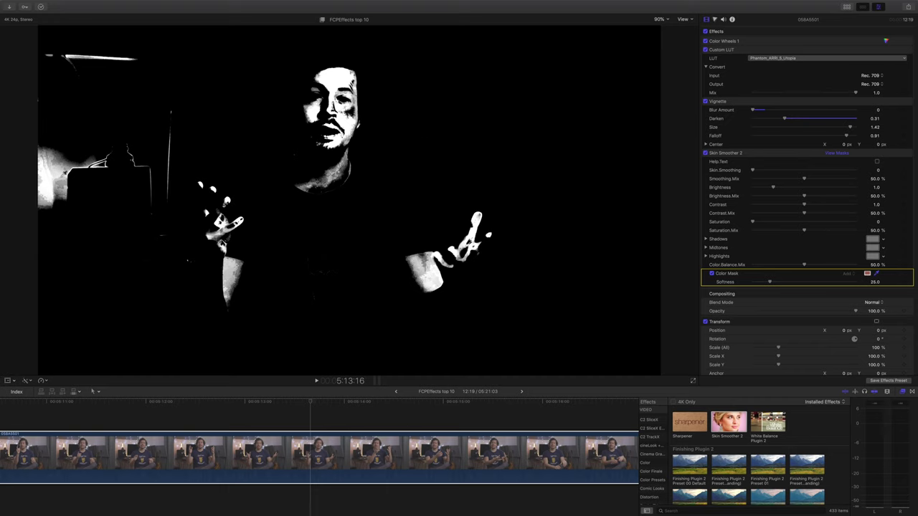
left_click(836, 152)
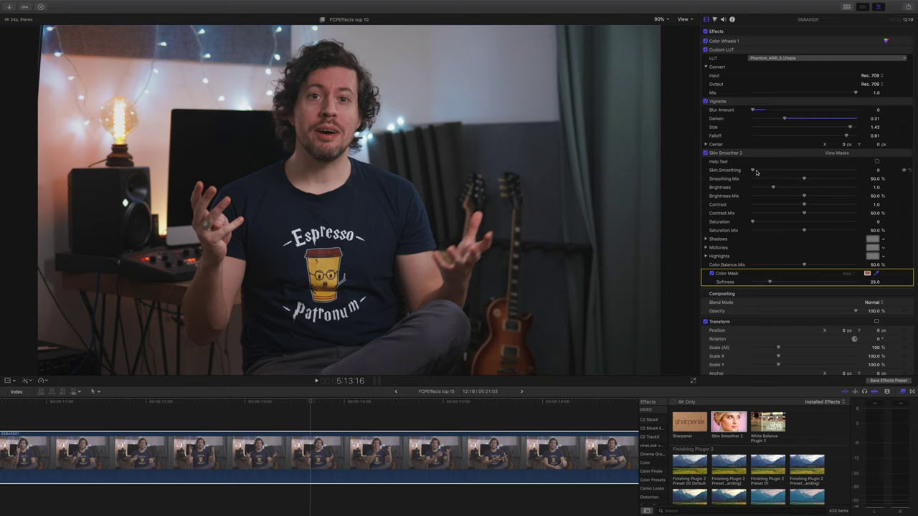
Step: Zoom the viewer to 200% and raise Skin.Smoothing to about 56, lowering the mix slightly
mouse_move(753, 171)
left_mouse_down()
mouse_move(792, 172)
mouse_move(751, 172)
left_mouse_up()
left_click(662, 21)
left_click(663, 79)
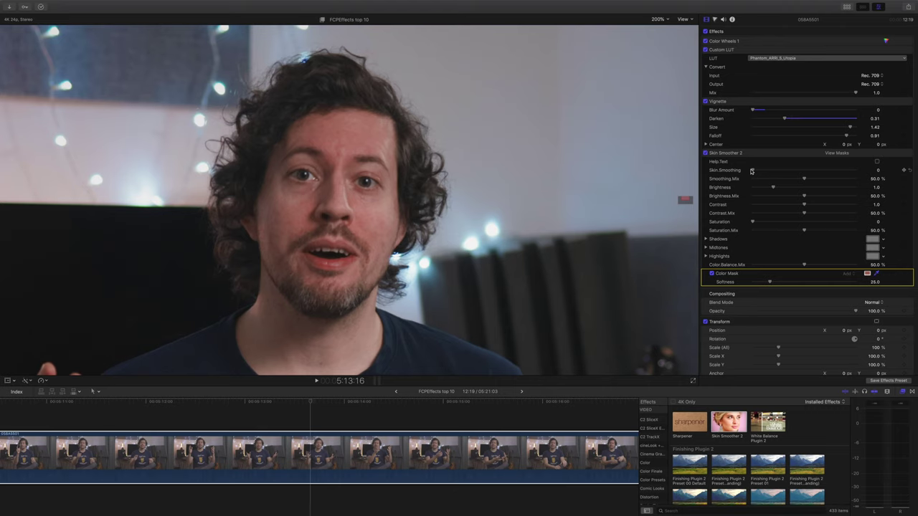
left_click_drag(753, 173, 780, 179)
left_click_drag(761, 171, 776, 180)
left_click_drag(776, 180, 774, 180)
Step: Compare with Skin Smoother 2 off, then set Brightness to 1.18 and Contrast to 0.95
left_click(706, 154)
key("super+z")
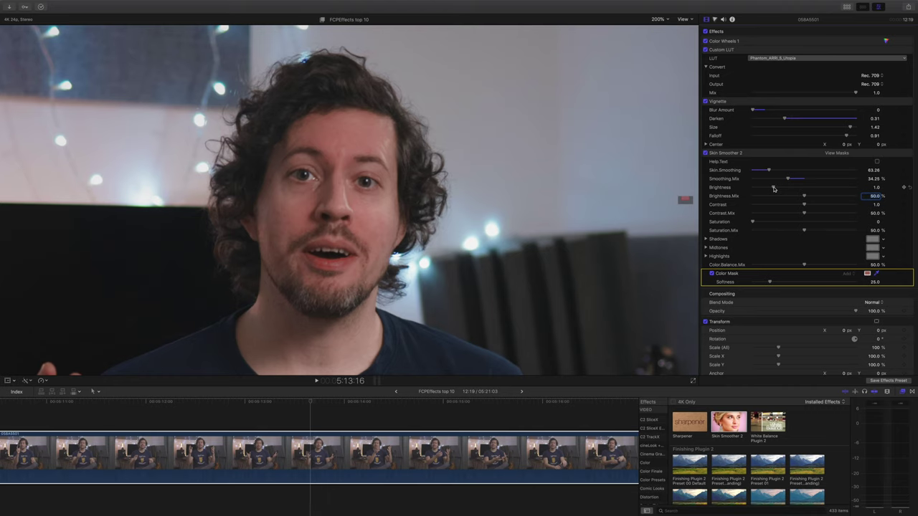
left_click_drag(773, 189, 825, 203)
left_click_drag(809, 208, 801, 210)
scroll(753, 223, "down", 1)
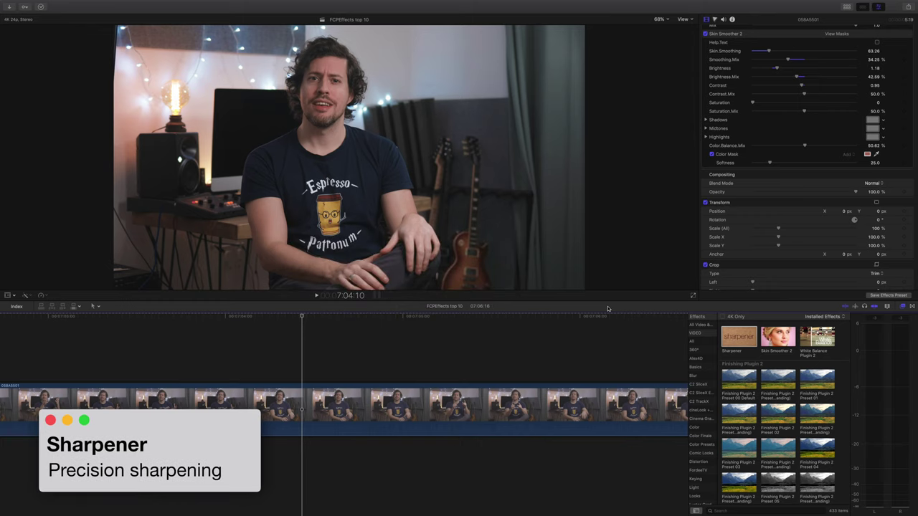
Step: Apply Sharpener to the talking-head clip and review its Sharpening and Mask Controls parameters
left_click_drag(738, 336, 345, 409)
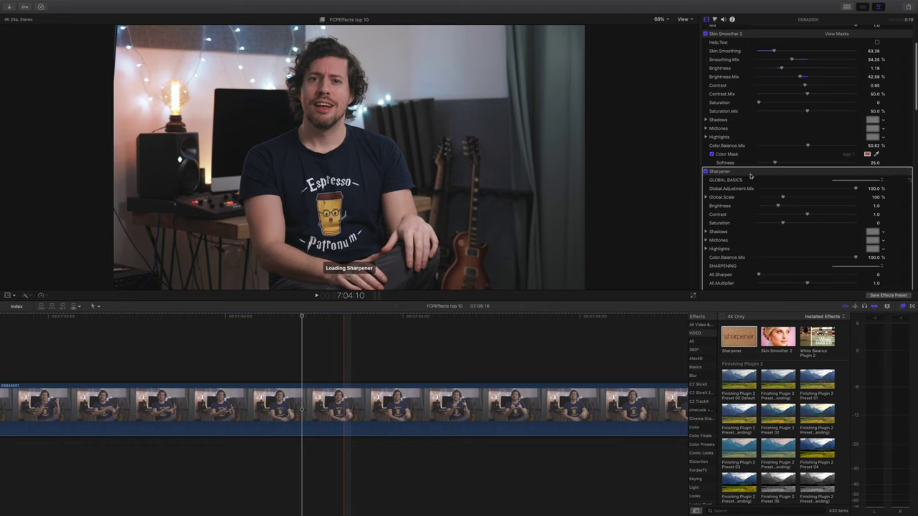
scroll(760, 172, "down", 5)
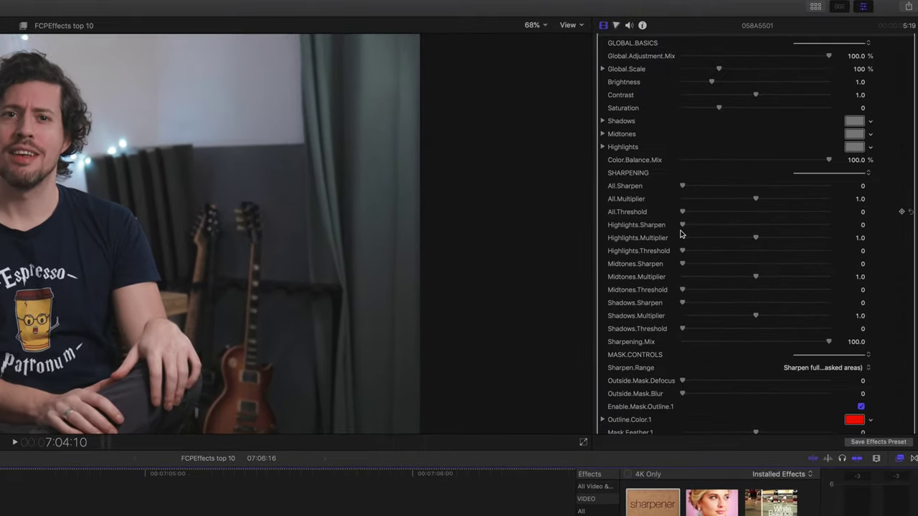
scroll(680, 234, "down", 6)
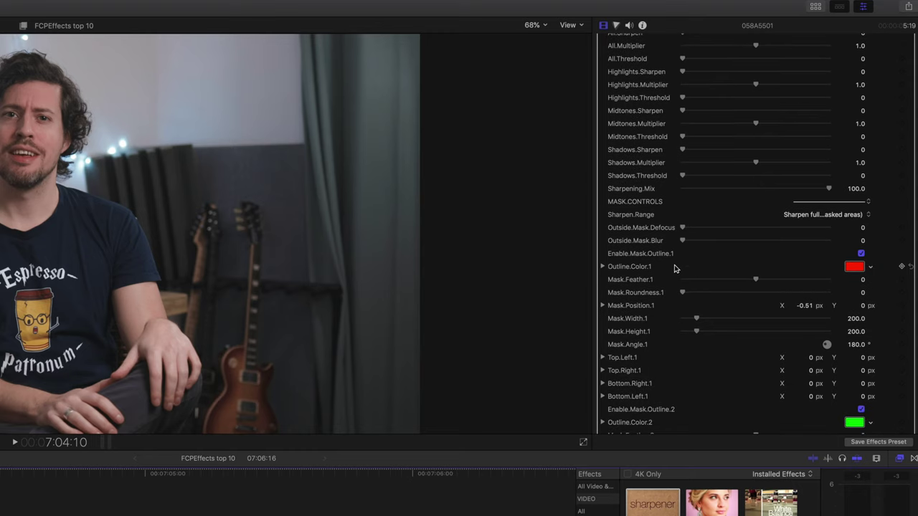
scroll(671, 276, "down", 6)
scroll(666, 337, "down", 7)
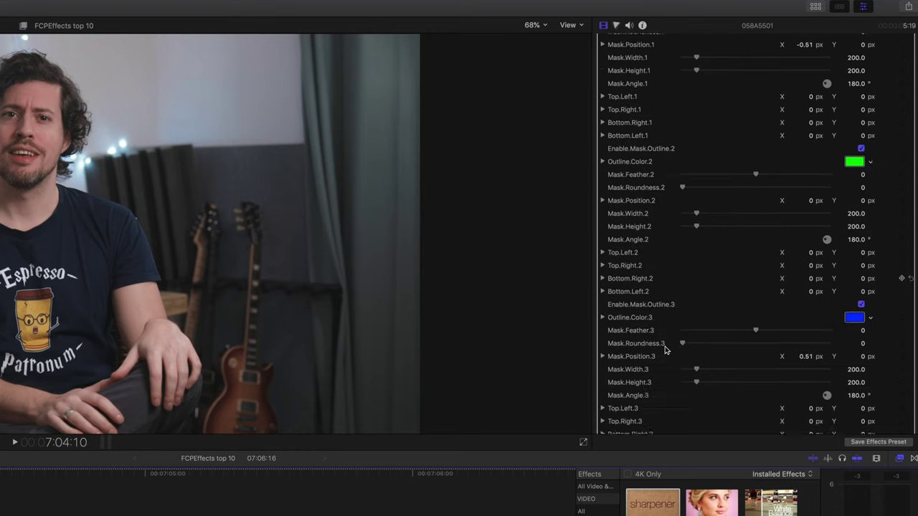
scroll(666, 350, "up", 13)
scroll(666, 315, "up", 12)
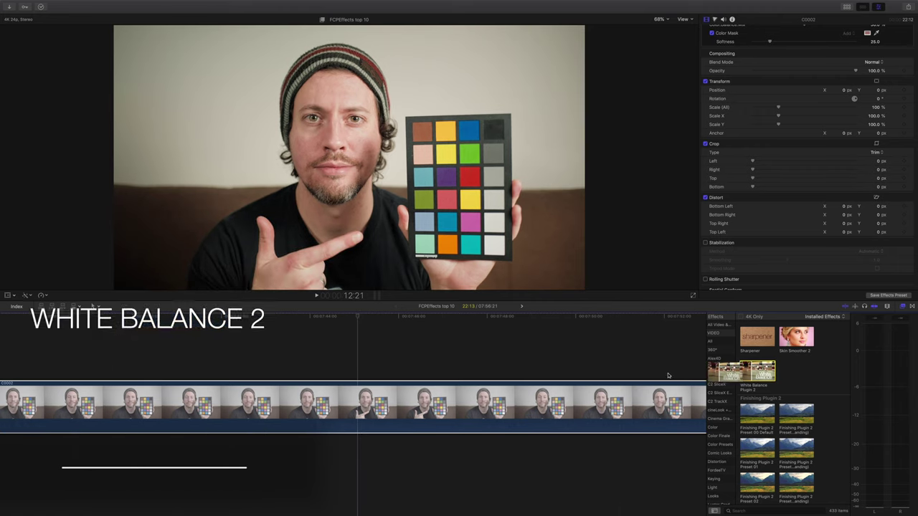
Step: Apply White Balance Plugin 2 to the colour-checker clip and sample the chart's white square as neutral
double_click(769, 388)
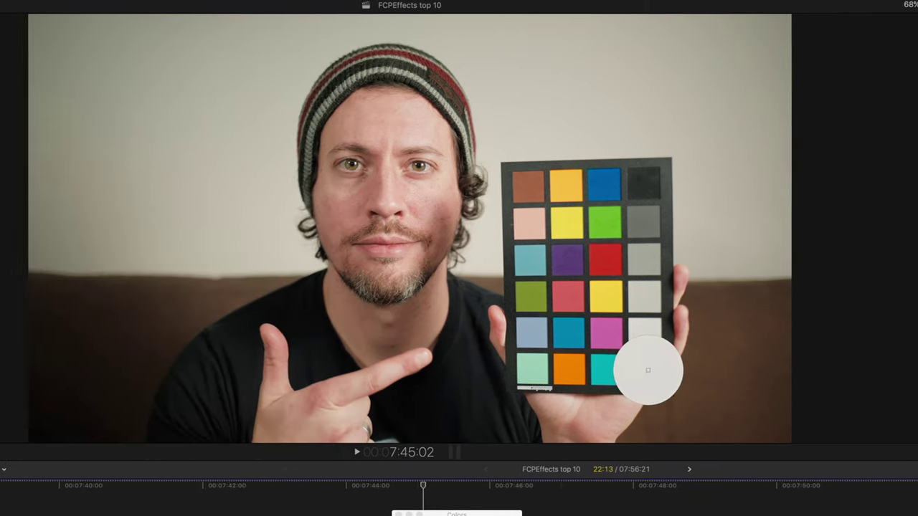
left_click(648, 370)
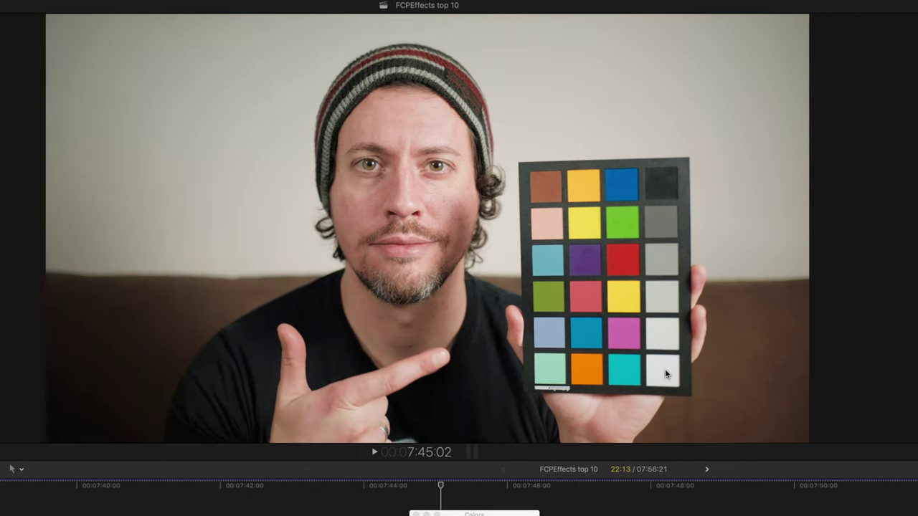